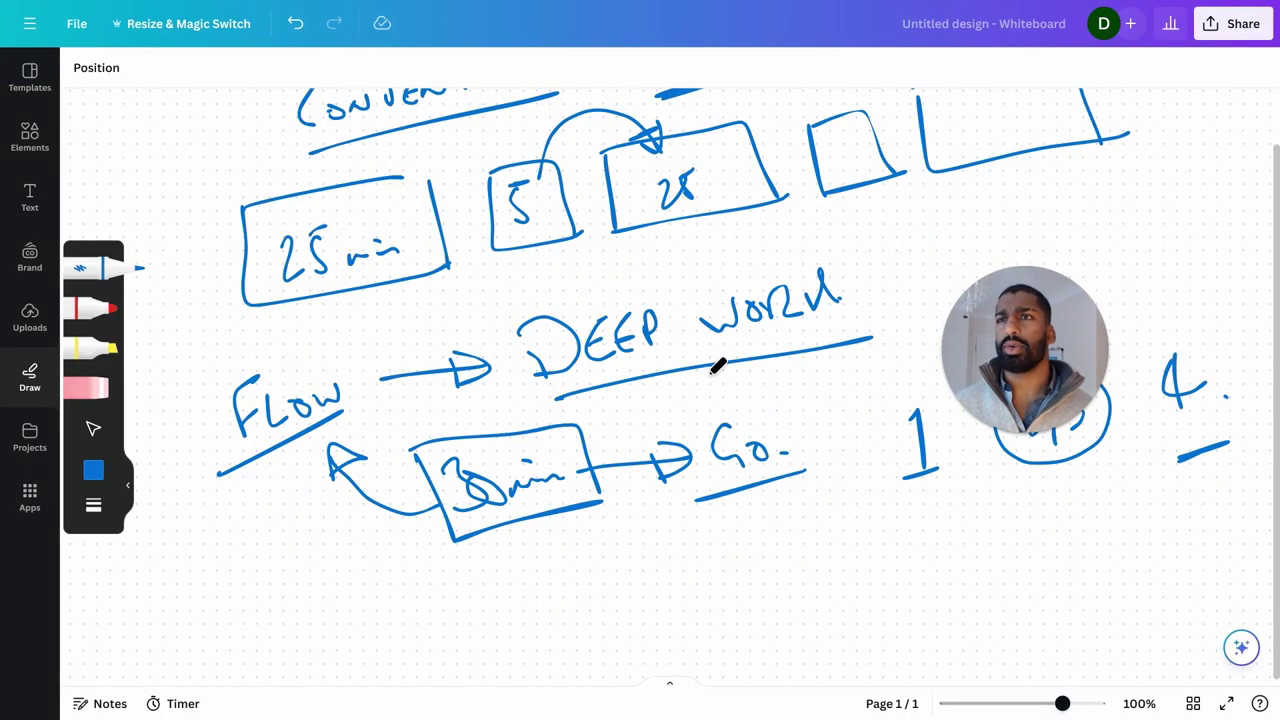
{"action": "scroll", "coordinate": [718, 366], "scroll_direction": "down", "scroll_amount": 5}
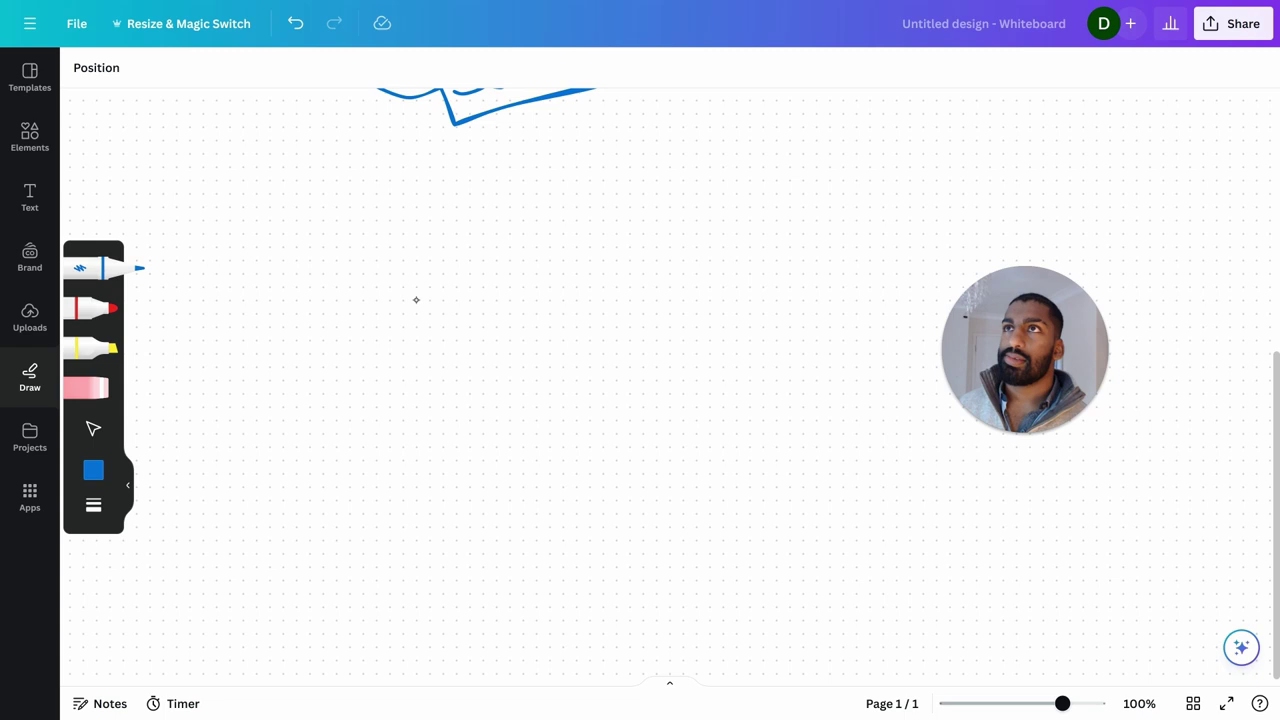
Step: Draw a tall blue box on the left, split by horizontal lines into book layers
{"action": "mouse_move", "coordinate": [200, 167]}
{"action": "left_mouse_down"}
{"action": "mouse_move", "coordinate": [197, 531]}
{"action": "mouse_move", "coordinate": [263, 648]}
{"action": "mouse_move", "coordinate": [414, 482]}
{"action": "mouse_move", "coordinate": [400, 190]}
{"action": "mouse_move", "coordinate": [204, 173]}
{"action": "left_mouse_up"}
{"action": "left_click_drag", "start_coordinate": [200, 278], "coordinate": [366, 252]}
{"action": "left_click_drag", "start_coordinate": [202, 365], "coordinate": [428, 345]}
{"action": "left_click_drag", "start_coordinate": [176, 456], "coordinate": [403, 434]}
{"action": "left_click_drag", "start_coordinate": [188, 542], "coordinate": [398, 533]}
{"action": "left_click_drag", "start_coordinate": [200, 594], "coordinate": [398, 594]}
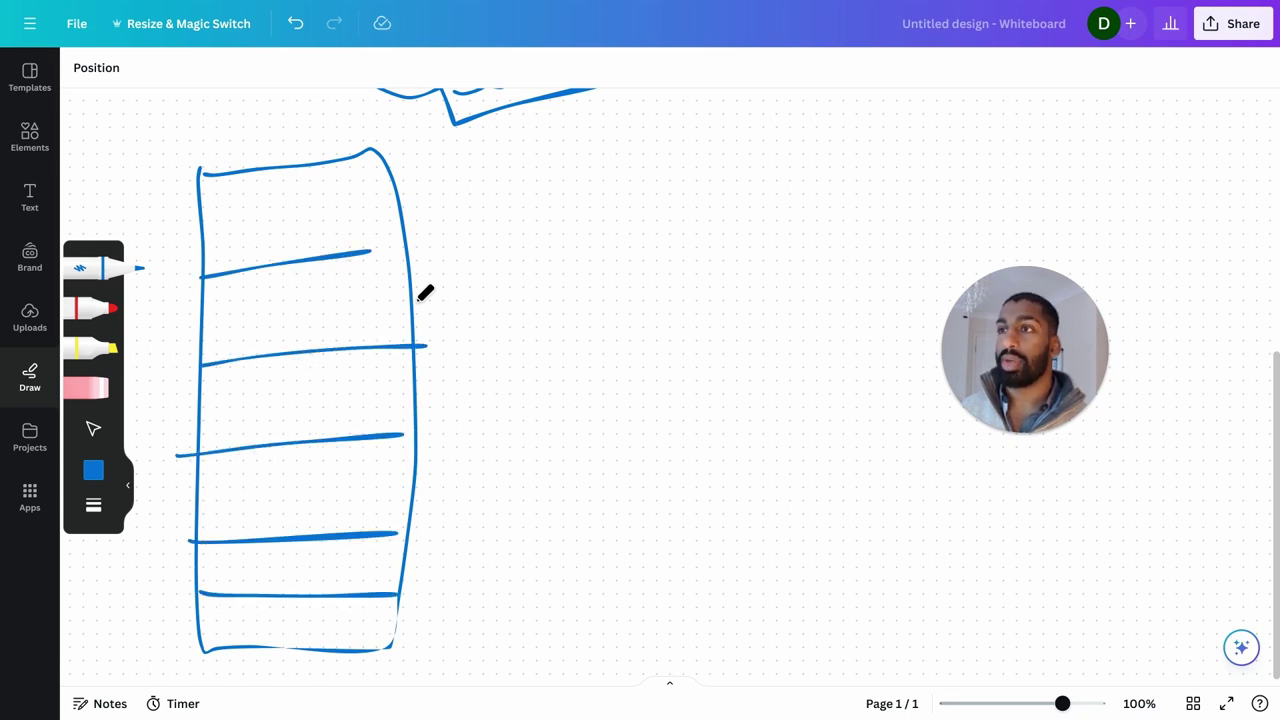
Step: Draw a second, smaller box to its right with layer lines across it
{"action": "mouse_move", "coordinate": [472, 263]}
{"action": "left_mouse_down"}
{"action": "mouse_move", "coordinate": [572, 247]}
{"action": "mouse_move", "coordinate": [468, 405]}
{"action": "mouse_move", "coordinate": [486, 604]}
{"action": "mouse_move", "coordinate": [602, 492]}
{"action": "mouse_move", "coordinate": [575, 252]}
{"action": "left_mouse_up"}
{"action": "left_click_drag", "start_coordinate": [468, 330], "coordinate": [574, 318]}
{"action": "left_click_drag", "start_coordinate": [460, 376], "coordinate": [577, 365]}
{"action": "left_click_drag", "start_coordinate": [457, 423], "coordinate": [602, 421]}
{"action": "left_click_drag", "start_coordinate": [478, 493], "coordinate": [578, 486]}
{"action": "left_click_drag", "start_coordinate": [470, 533], "coordinate": [617, 542]}
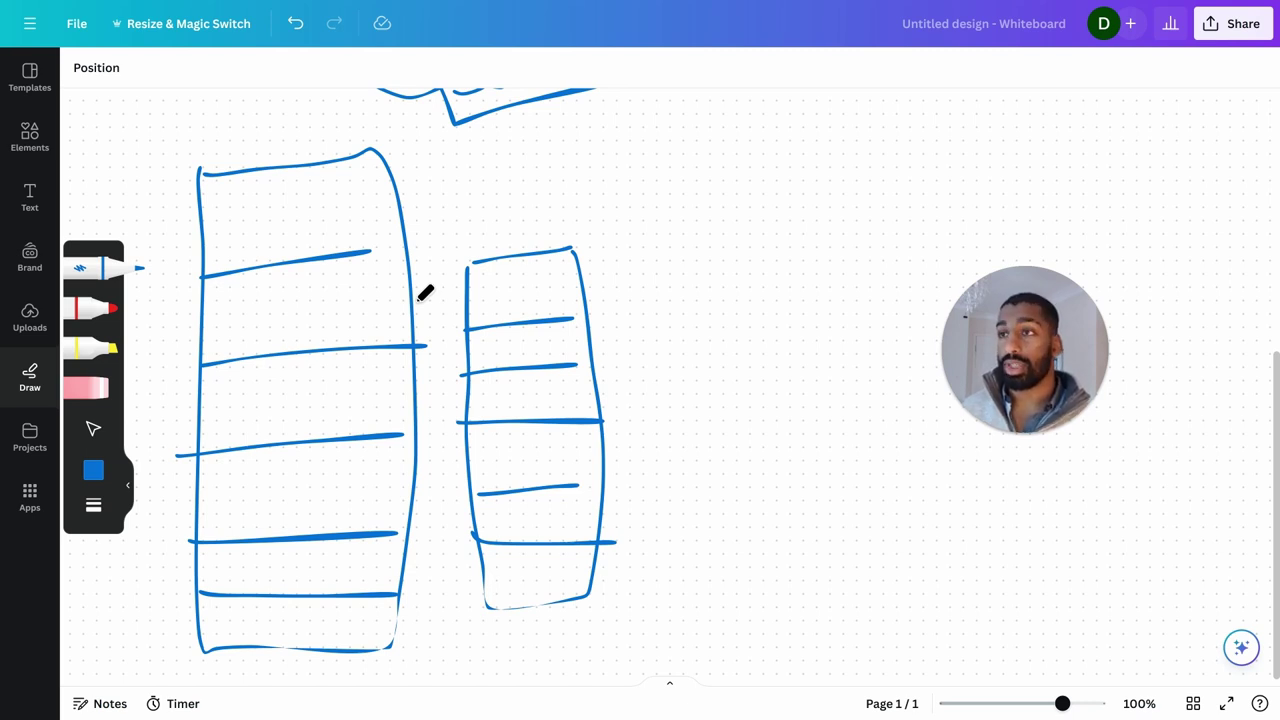
Step: Add a third and a fourth progressively smaller box, each divided by layer lines
{"action": "mouse_move", "coordinate": [637, 341]}
{"action": "left_mouse_down"}
{"action": "mouse_move", "coordinate": [712, 325]}
{"action": "mouse_move", "coordinate": [642, 410]}
{"action": "mouse_move", "coordinate": [706, 534]}
{"action": "mouse_move", "coordinate": [750, 412]}
{"action": "mouse_move", "coordinate": [730, 312]}
{"action": "left_mouse_up"}
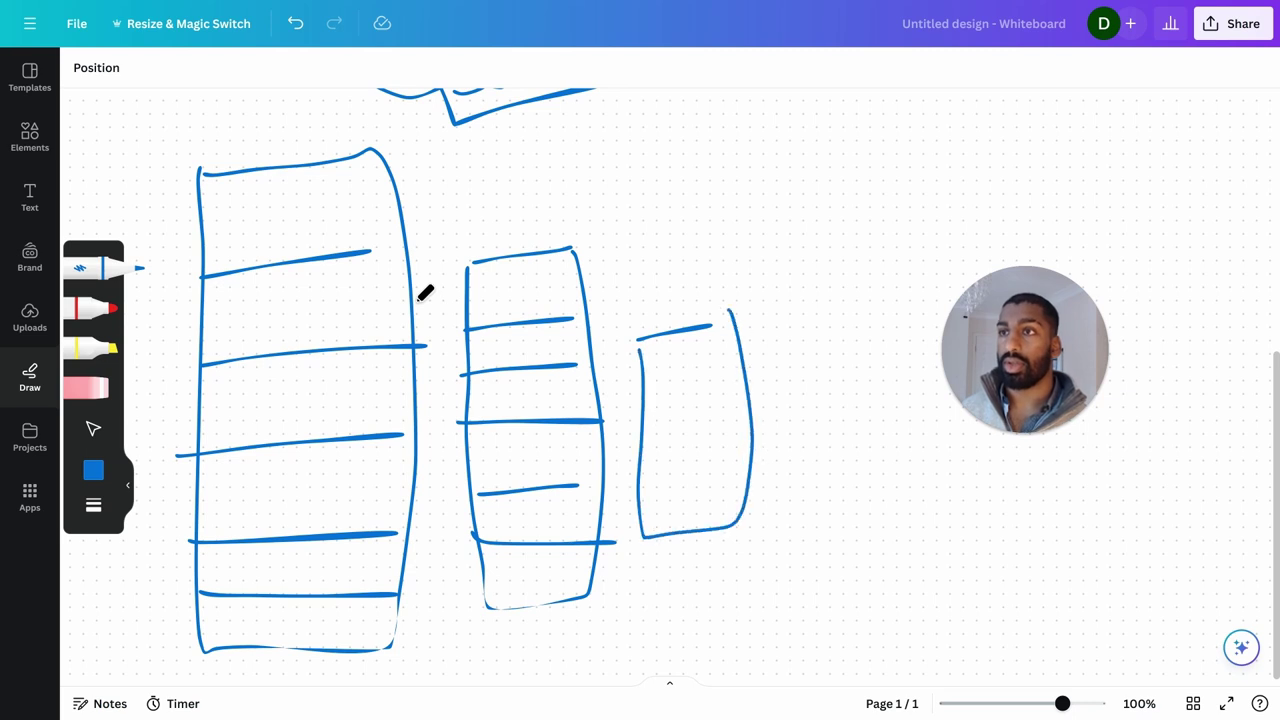
{"action": "left_click_drag", "start_coordinate": [650, 384], "coordinate": [744, 372]}
{"action": "left_click_drag", "start_coordinate": [642, 431], "coordinate": [738, 427]}
{"action": "left_click_drag", "start_coordinate": [640, 486], "coordinate": [766, 474]}
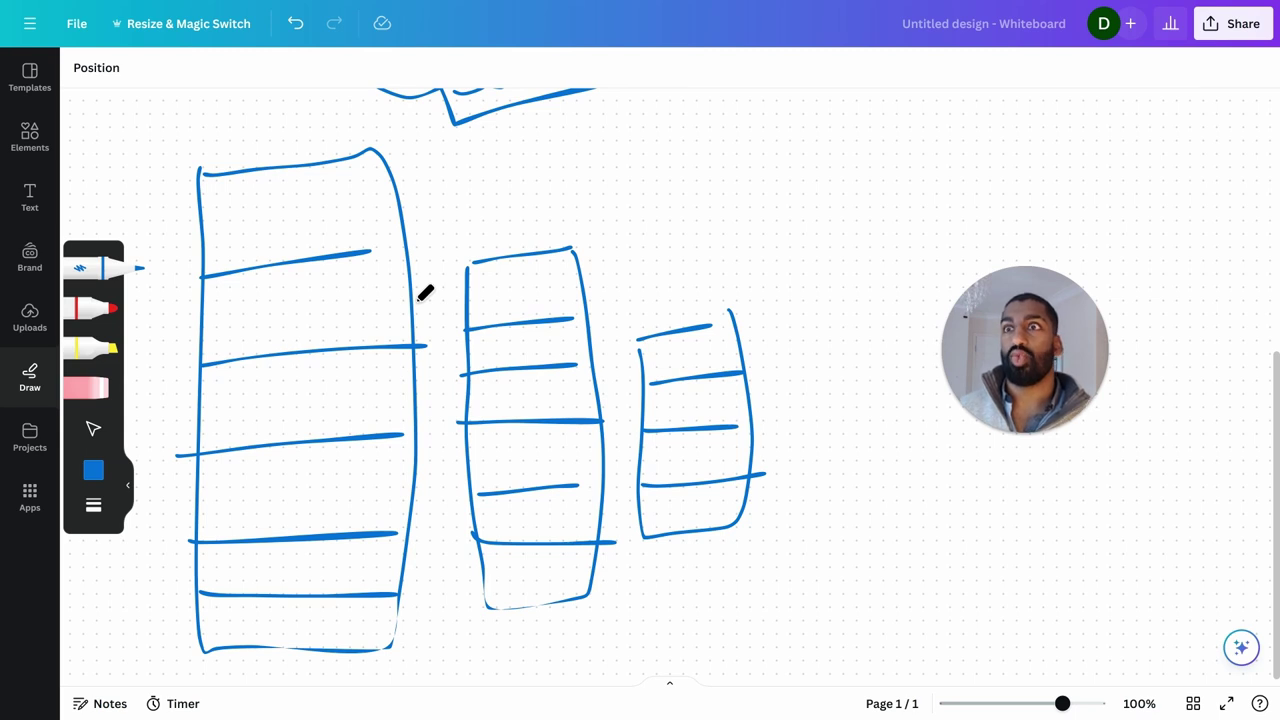
{"action": "mouse_move", "coordinate": [788, 374]}
{"action": "left_mouse_down"}
{"action": "mouse_move", "coordinate": [785, 488]}
{"action": "mouse_move", "coordinate": [856, 470]}
{"action": "mouse_move", "coordinate": [848, 363]}
{"action": "mouse_move", "coordinate": [852, 474]}
{"action": "left_mouse_up"}
{"action": "left_click_drag", "start_coordinate": [793, 403], "coordinate": [846, 391]}
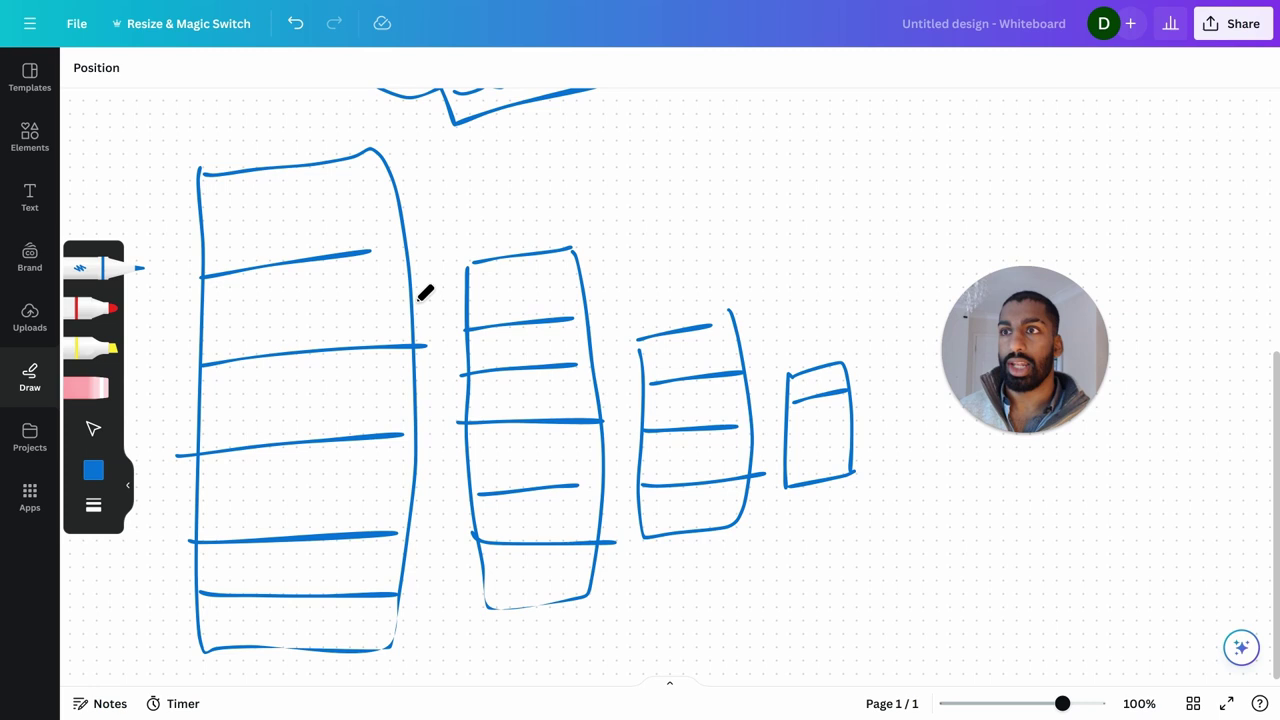
{"action": "left_click_drag", "start_coordinate": [782, 434], "coordinate": [846, 428]}
{"action": "left_click_drag", "start_coordinate": [790, 463], "coordinate": [846, 455]}
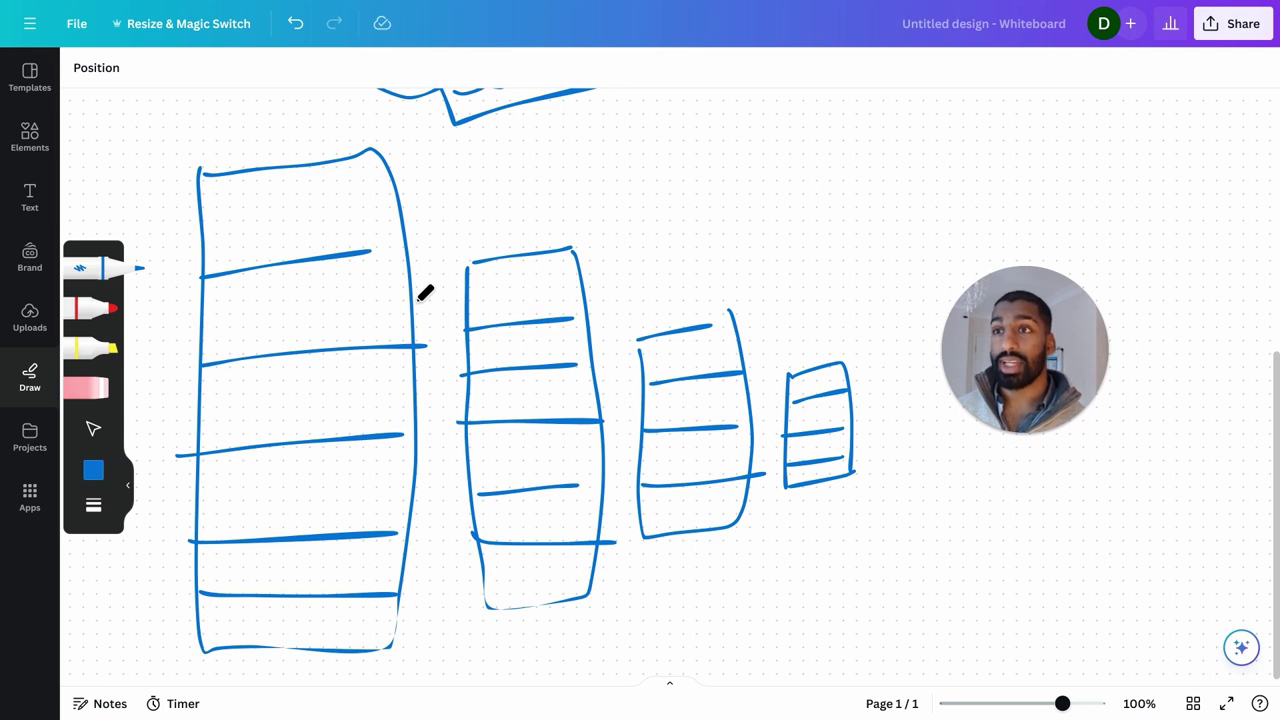
Step: Draw a tiny box, a down arrow into it from a handwritten 'GOLD', and a long sweeping arrow over the stacks
{"action": "mouse_move", "coordinate": [870, 400]}
{"action": "left_mouse_down"}
{"action": "mouse_move", "coordinate": [898, 448]}
{"action": "mouse_move", "coordinate": [912, 446]}
{"action": "left_mouse_up"}
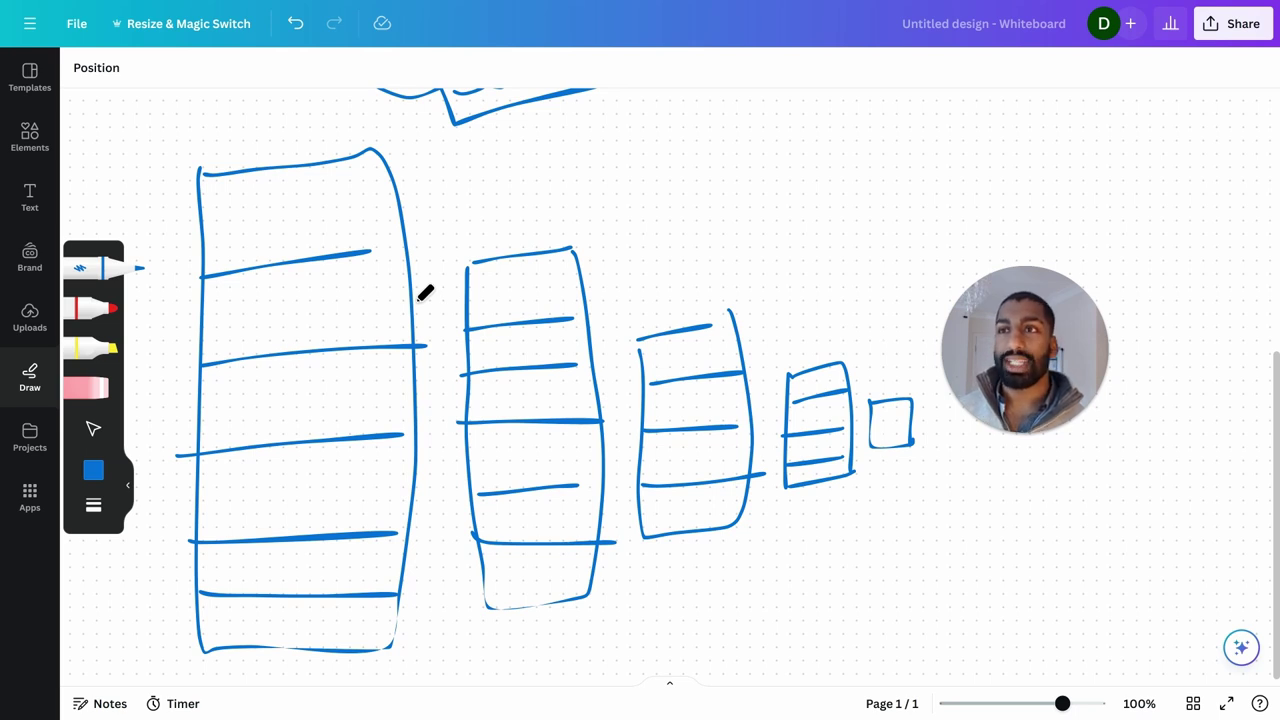
{"action": "mouse_move", "coordinate": [877, 255]}
{"action": "left_mouse_down"}
{"action": "mouse_move", "coordinate": [879, 408]}
{"action": "mouse_move", "coordinate": [892, 386]}
{"action": "left_mouse_up"}
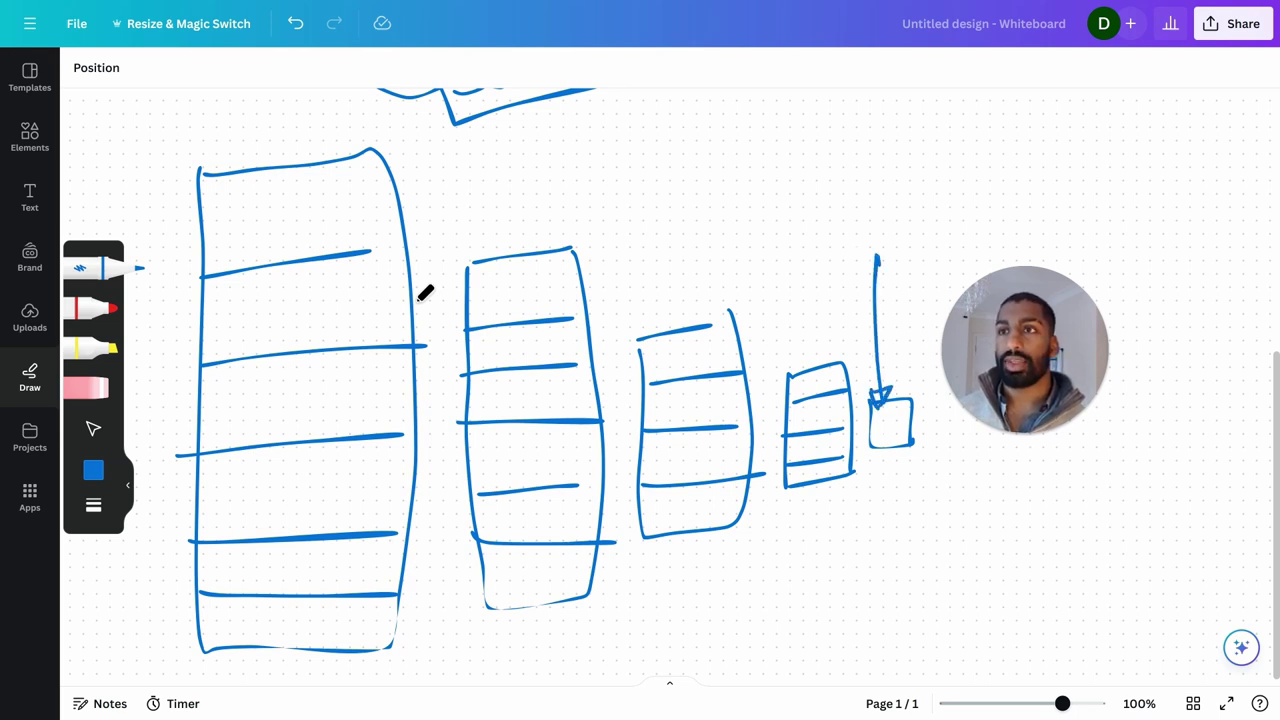
{"action": "mouse_move", "coordinate": [852, 206]}
{"action": "left_mouse_down"}
{"action": "mouse_move", "coordinate": [857, 230]}
{"action": "mouse_move", "coordinate": [867, 214]}
{"action": "mouse_move", "coordinate": [898, 222]}
{"action": "left_mouse_up"}
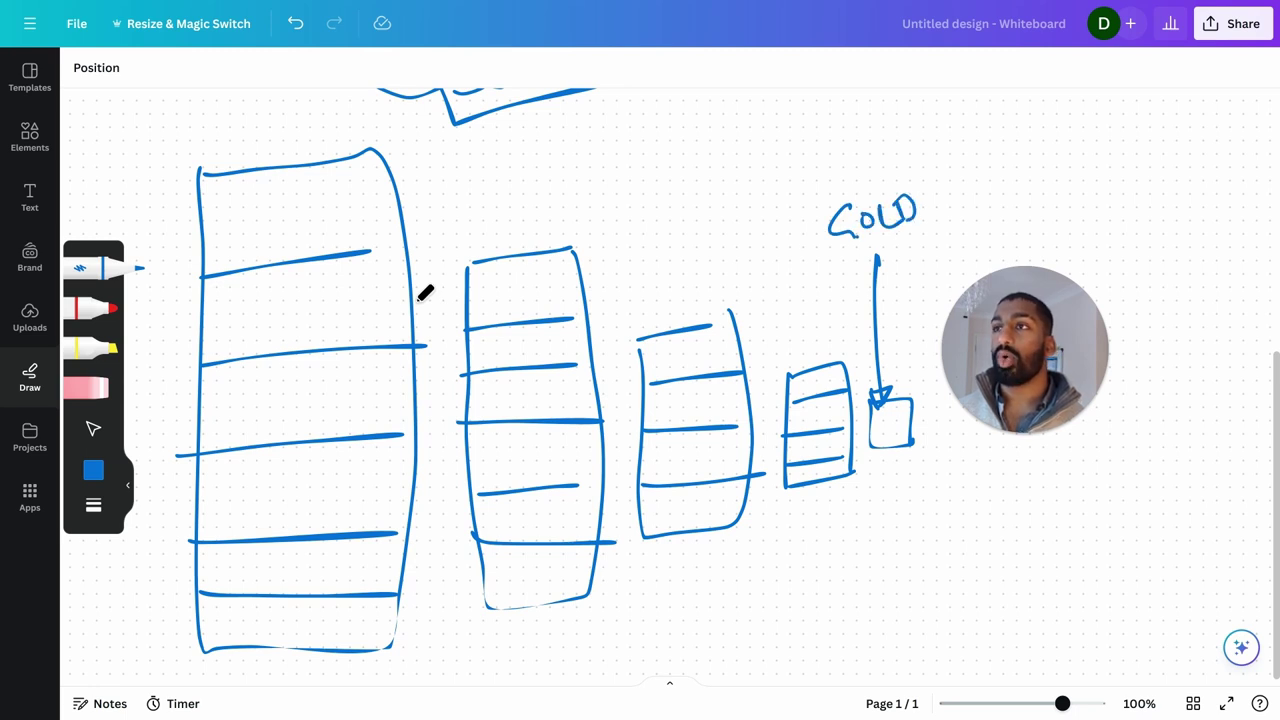
{"action": "mouse_move", "coordinate": [470, 172]}
{"action": "left_mouse_down"}
{"action": "mouse_move", "coordinate": [800, 292]}
{"action": "mouse_move", "coordinate": [766, 300]}
{"action": "left_mouse_up"}
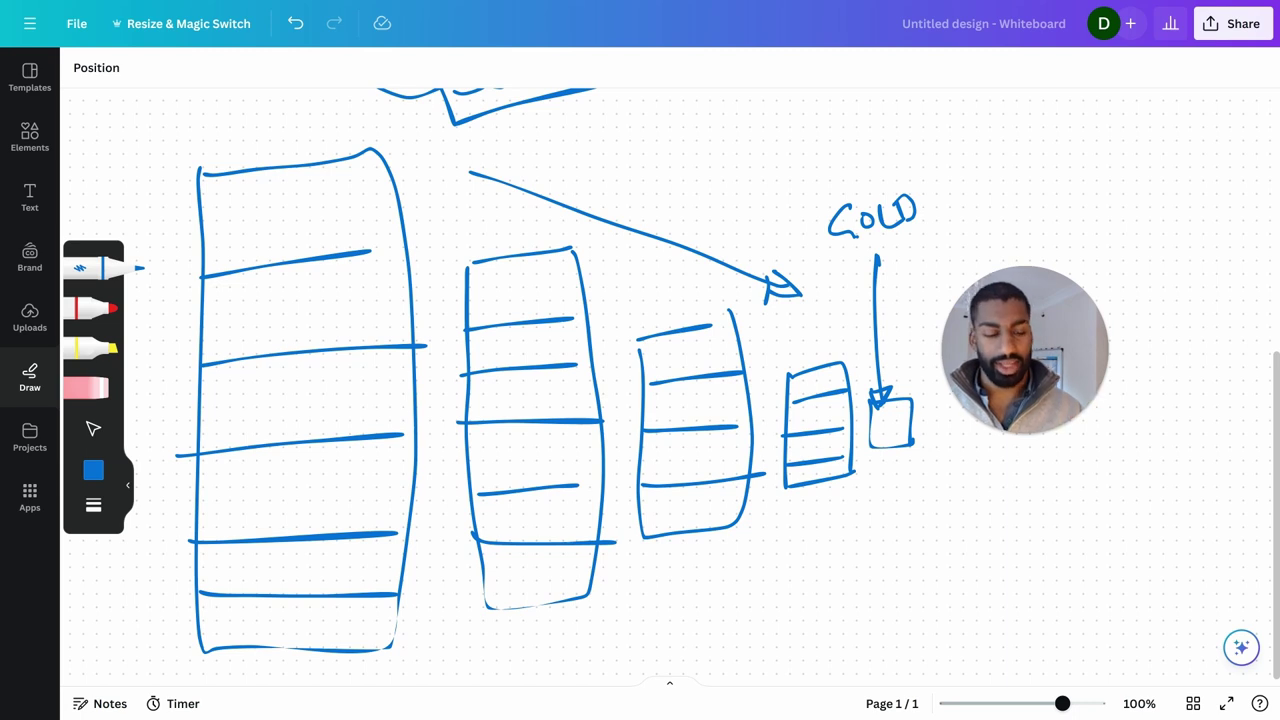
Step: Box in 'GOLD', write a circled 1 below the stacks, retrace the arrowhead, and begin the note
{"action": "mouse_move", "coordinate": [801, 204]}
{"action": "left_mouse_down"}
{"action": "mouse_move", "coordinate": [875, 248]}
{"action": "mouse_move", "coordinate": [936, 188]}
{"action": "mouse_move", "coordinate": [848, 186]}
{"action": "mouse_move", "coordinate": [803, 207]}
{"action": "left_mouse_up"}
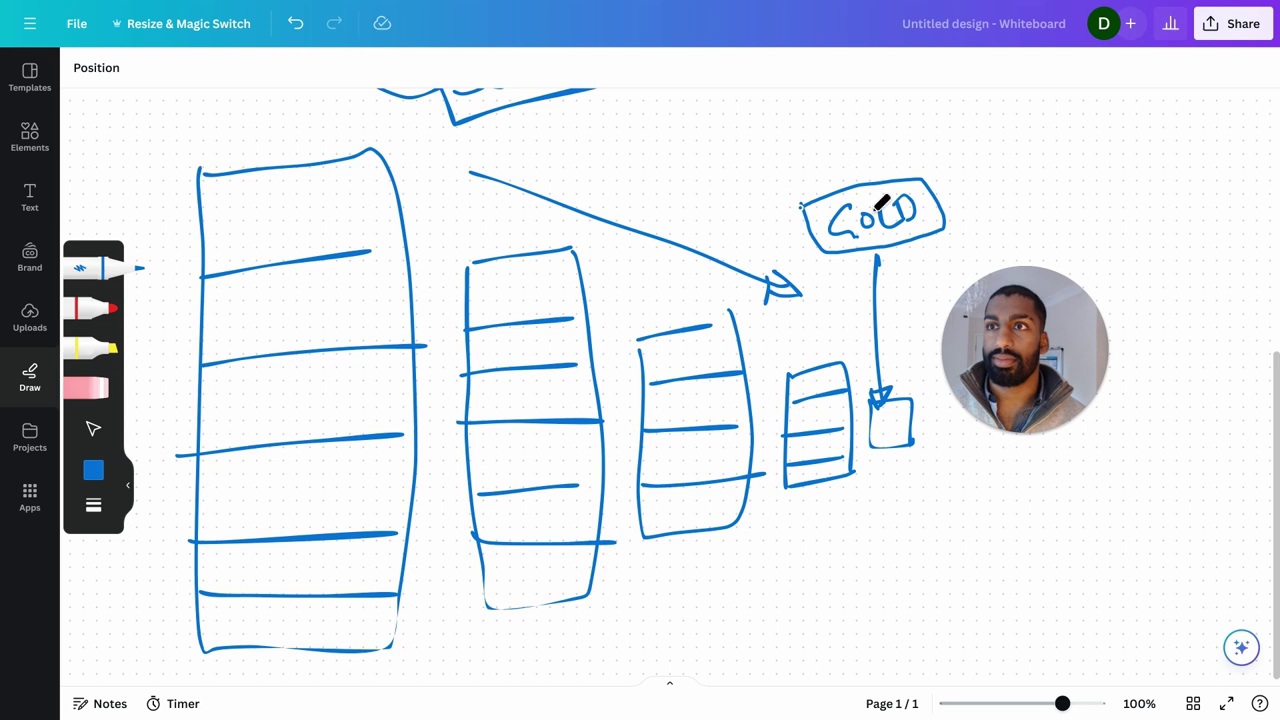
{"action": "scroll", "coordinate": [1082, 213], "scroll_direction": "down", "scroll_amount": 1}
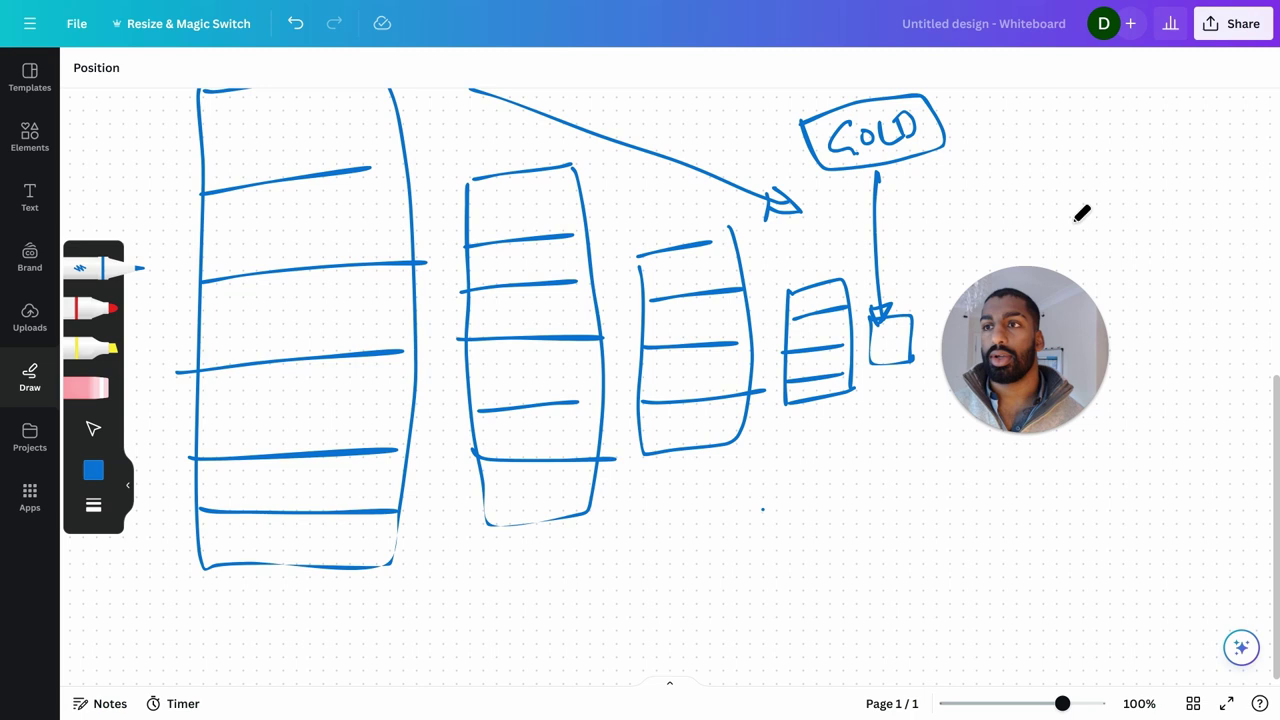
{"action": "mouse_move", "coordinate": [763, 508]}
{"action": "left_mouse_down"}
{"action": "mouse_move", "coordinate": [766, 530]}
{"action": "mouse_move", "coordinate": [760, 502]}
{"action": "left_mouse_up"}
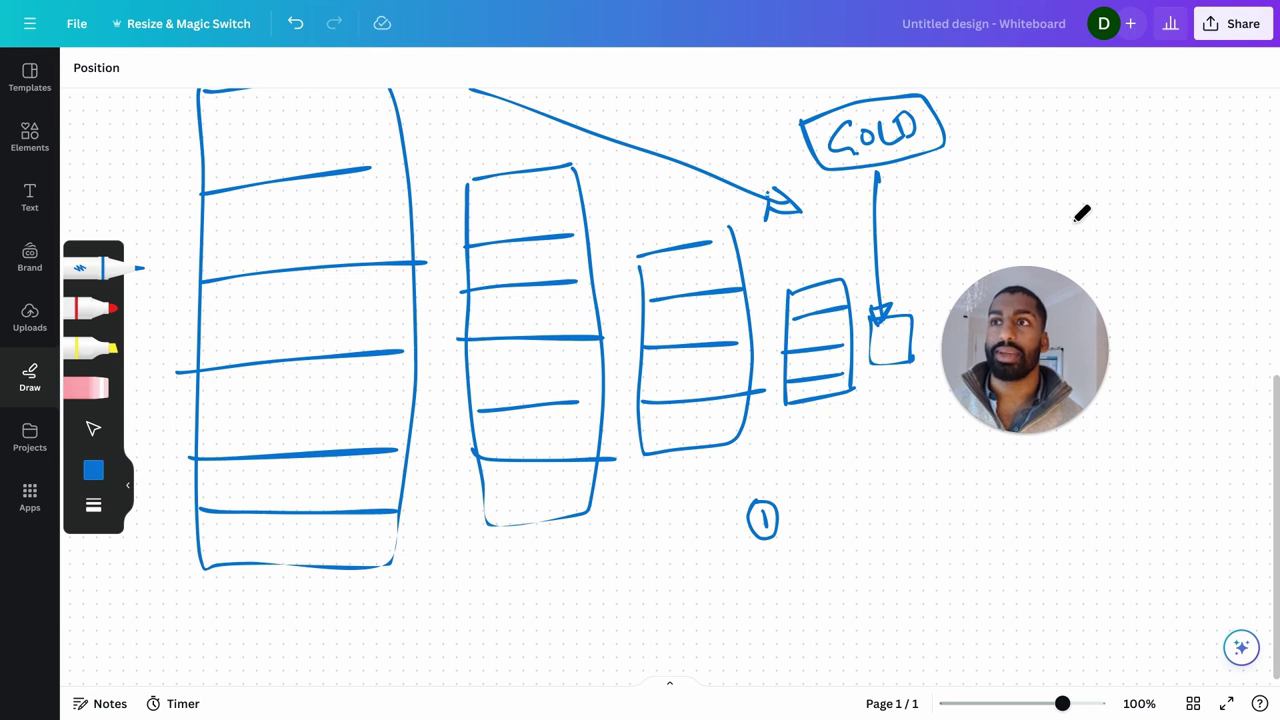
{"action": "left_click_drag", "start_coordinate": [766, 190], "coordinate": [762, 214]}
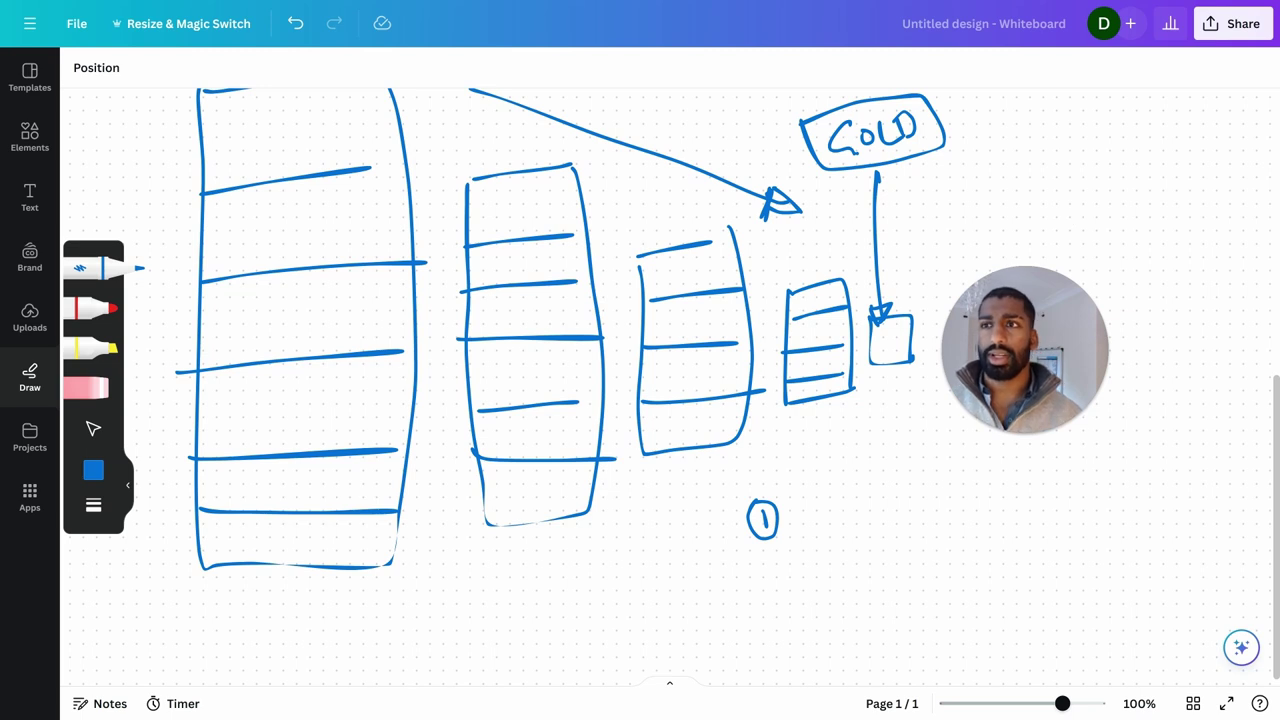
{"action": "mouse_move", "coordinate": [812, 494]}
{"action": "left_mouse_down"}
{"action": "mouse_move", "coordinate": [800, 528]}
{"action": "mouse_move", "coordinate": [872, 524]}
{"action": "left_mouse_up"}
Step: Erase the handwritten '① Contact' note, then return to the blue marker
{"action": "left_click", "coordinate": [864, 520]}
{"action": "mouse_move", "coordinate": [884, 494]}
{"action": "left_mouse_down"}
{"action": "mouse_move", "coordinate": [882, 518]}
{"action": "mouse_move", "coordinate": [886, 506]}
{"action": "left_mouse_up"}
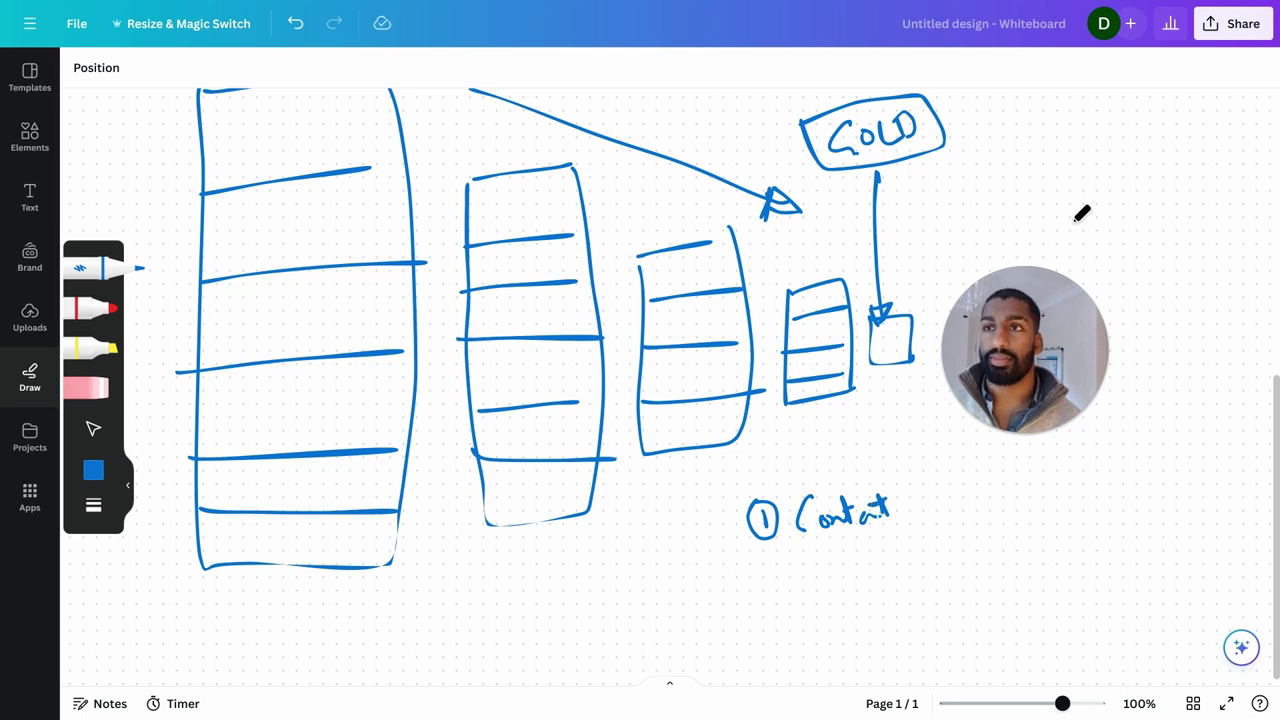
{"action": "left_click", "coordinate": [84, 387]}
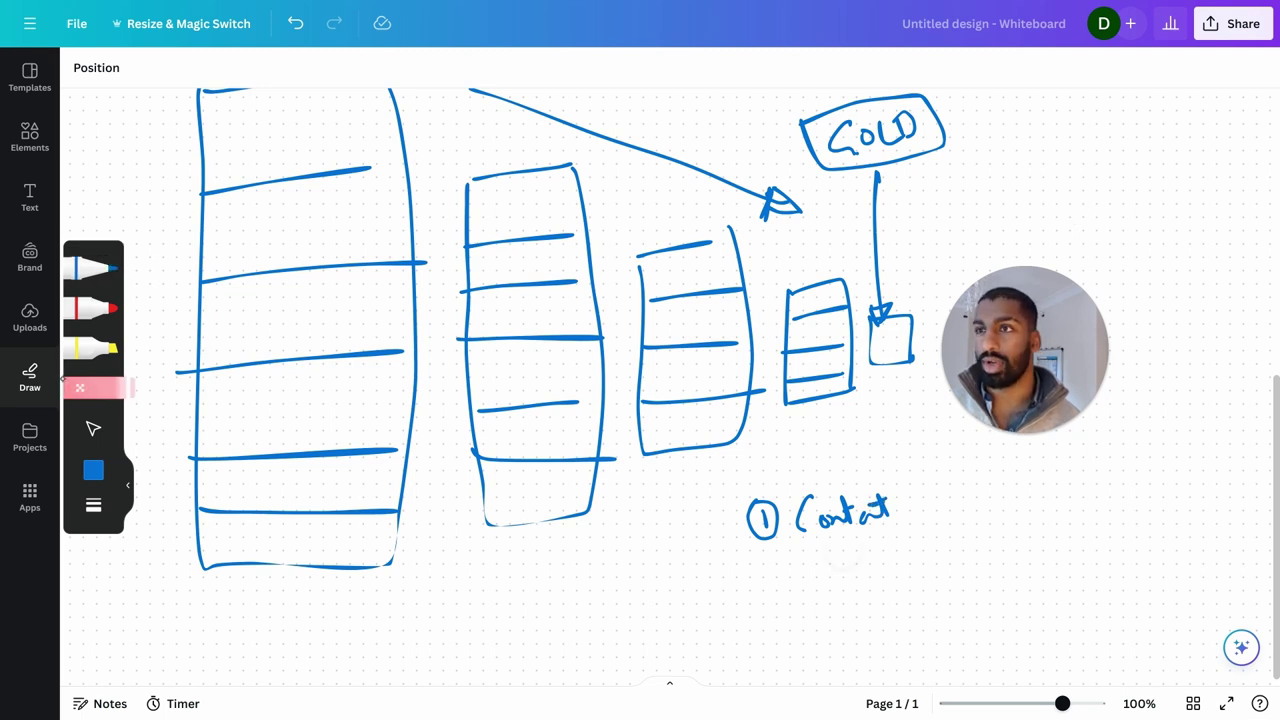
{"action": "mouse_move", "coordinate": [752, 515]}
{"action": "left_mouse_down"}
{"action": "mouse_move", "coordinate": [766, 531]}
{"action": "mouse_move", "coordinate": [888, 508]}
{"action": "left_mouse_up"}
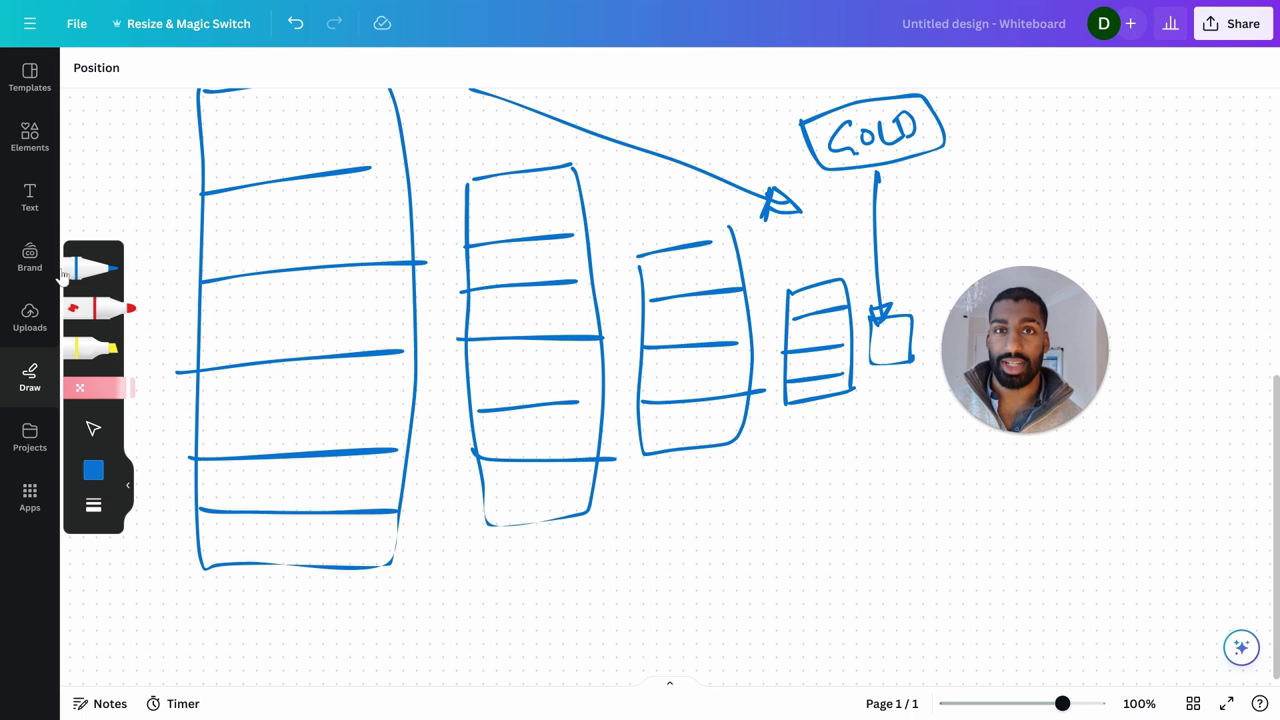
{"action": "left_click", "coordinate": [66, 268]}
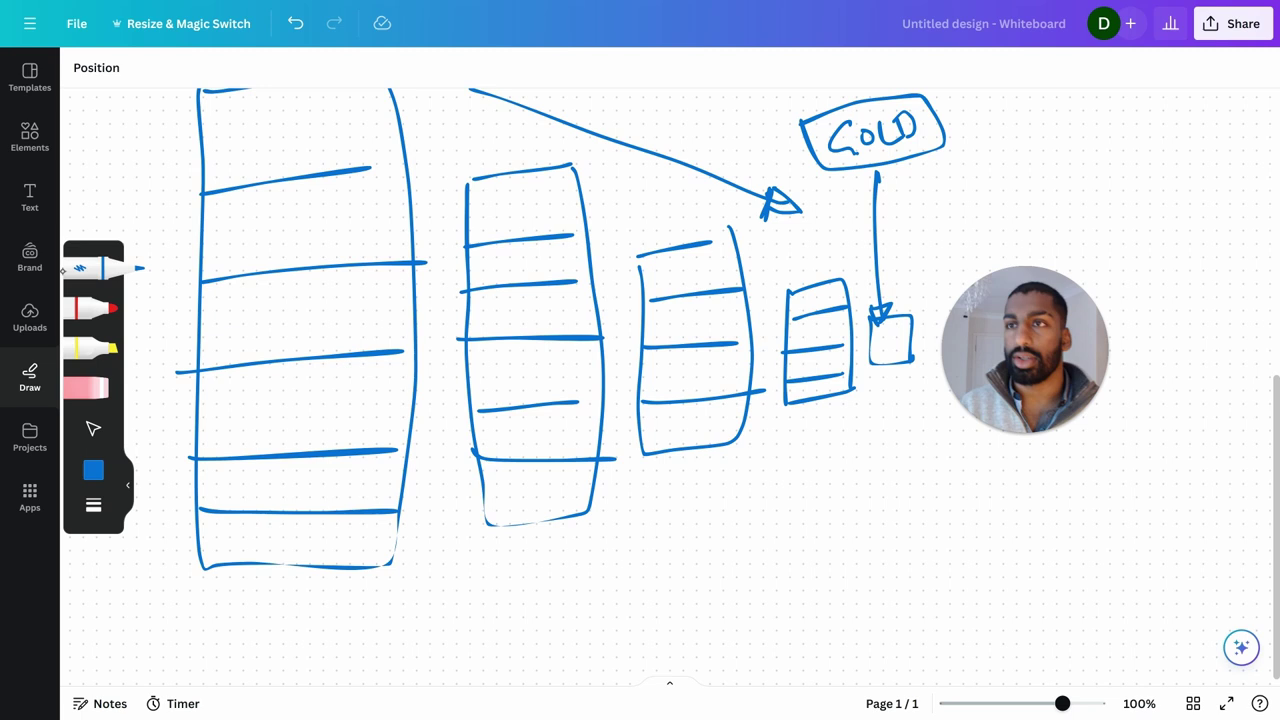
Step: Write '① Take Action' with trailing dots and dashes, then a circled 2 beneath it
{"action": "mouse_move", "coordinate": [778, 488]}
{"action": "left_mouse_down"}
{"action": "mouse_move", "coordinate": [774, 518]}
{"action": "mouse_move", "coordinate": [802, 516]}
{"action": "mouse_move", "coordinate": [812, 484]}
{"action": "left_mouse_up"}
{"action": "mouse_move", "coordinate": [830, 504]}
{"action": "left_mouse_down"}
{"action": "mouse_move", "coordinate": [904, 502]}
{"action": "mouse_move", "coordinate": [920, 470]}
{"action": "mouse_move", "coordinate": [952, 492]}
{"action": "mouse_move", "coordinate": [966, 486]}
{"action": "mouse_move", "coordinate": [897, 502]}
{"action": "left_mouse_up"}
{"action": "left_click_drag", "start_coordinate": [904, 488], "coordinate": [938, 484]}
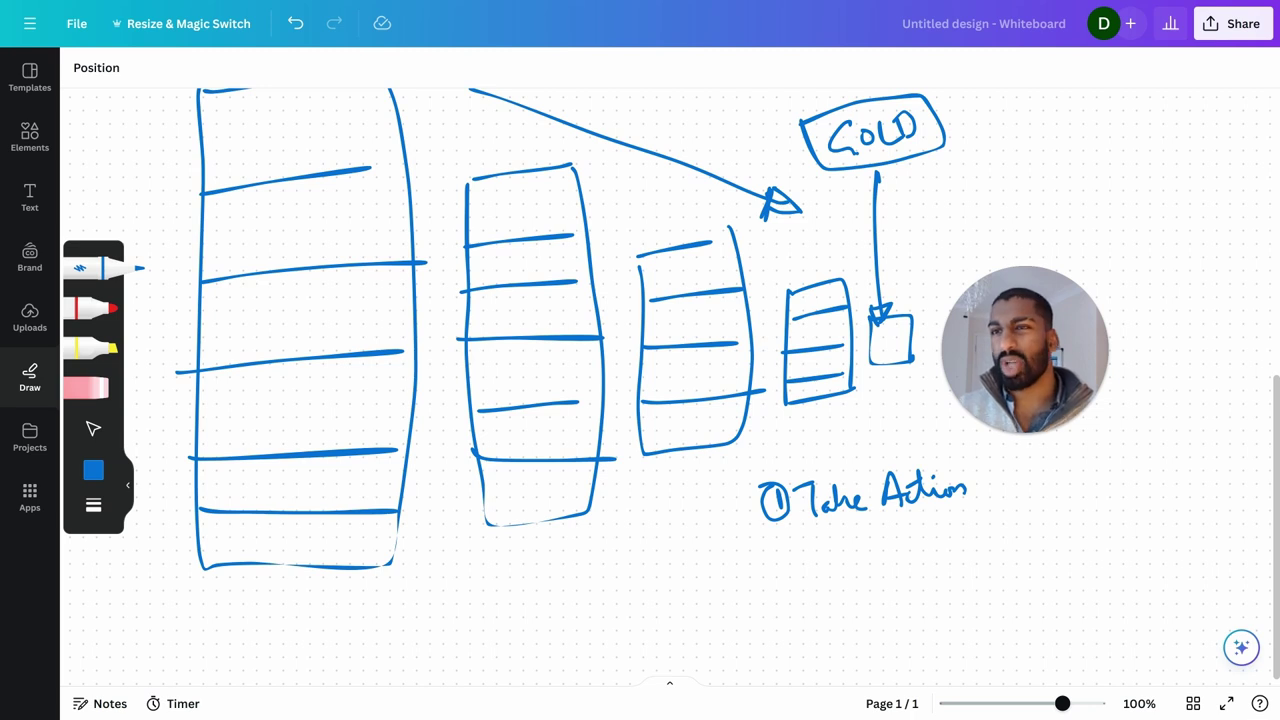
{"action": "left_click", "coordinate": [994, 488]}
{"action": "left_click", "coordinate": [1017, 486]}
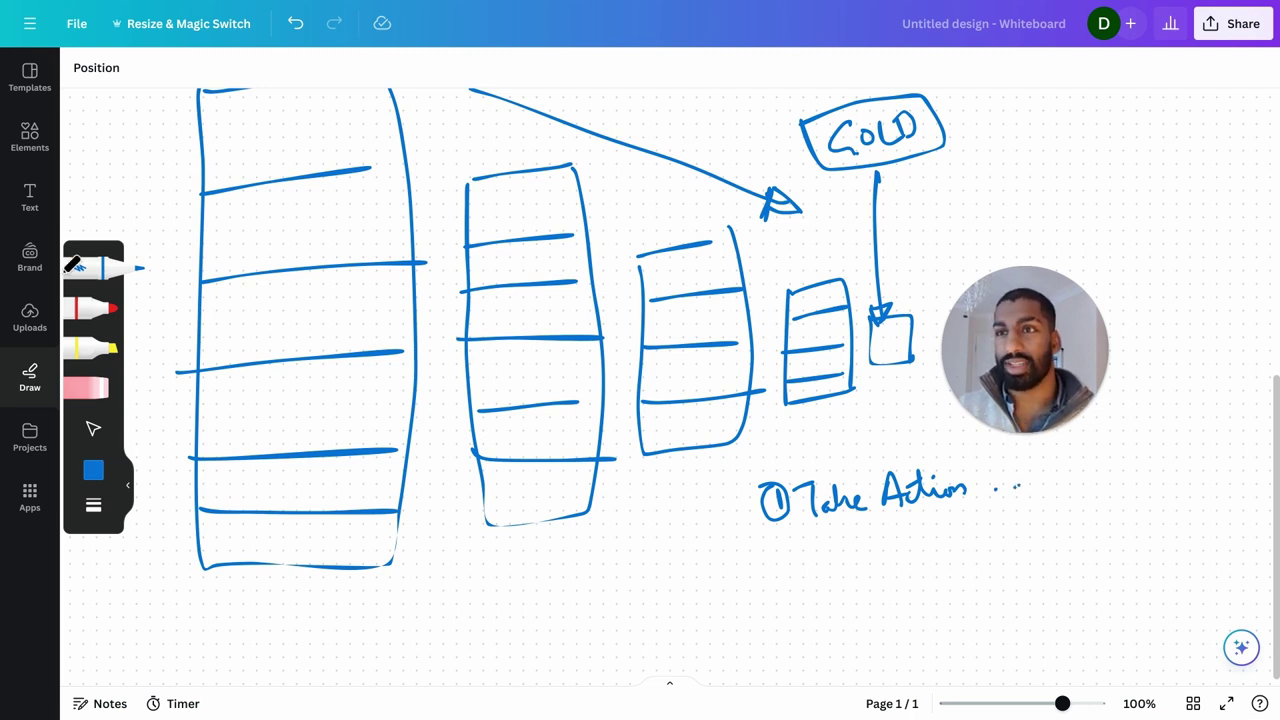
{"action": "mouse_move", "coordinate": [1028, 485]}
{"action": "left_mouse_down"}
{"action": "mouse_move", "coordinate": [1104, 497]}
{"action": "mouse_move", "coordinate": [1078, 500]}
{"action": "left_mouse_up"}
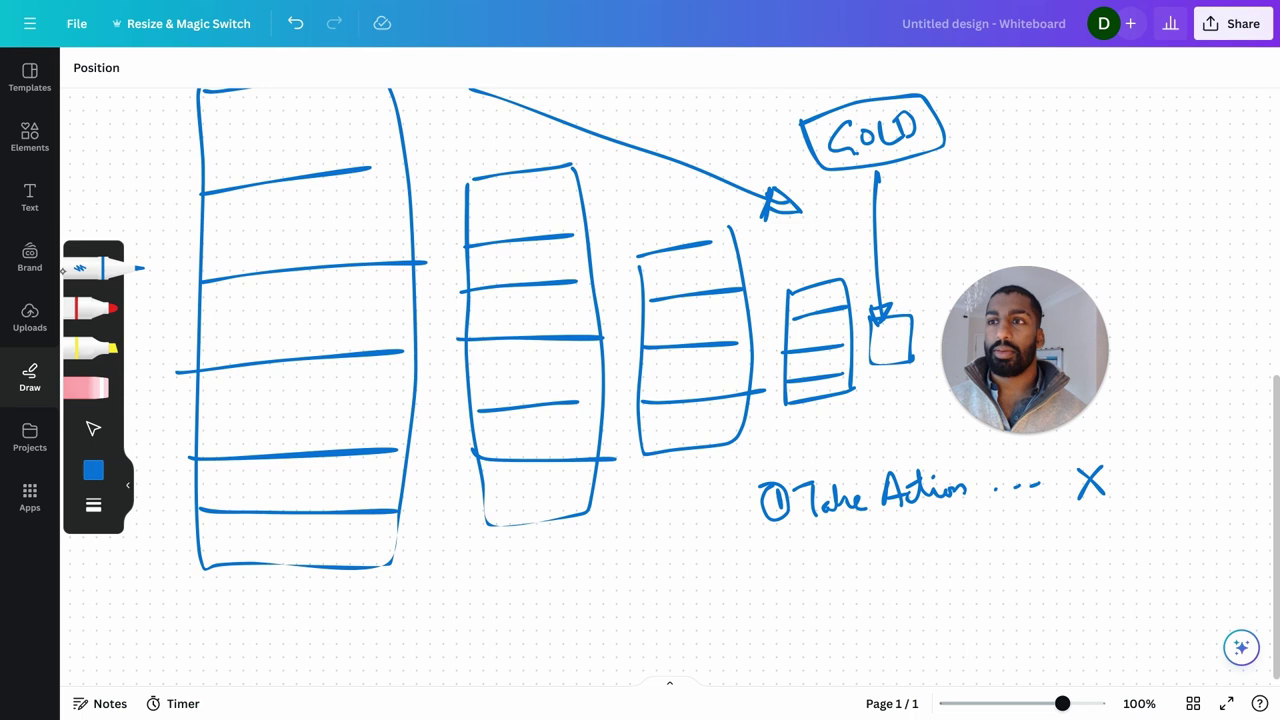
{"action": "left_click_drag", "start_coordinate": [768, 561], "coordinate": [786, 588]}
{"action": "mouse_move", "coordinate": [778, 554]}
{"action": "left_mouse_down"}
{"action": "mouse_move", "coordinate": [756, 578]}
{"action": "mouse_move", "coordinate": [780, 555]}
{"action": "left_mouse_up"}
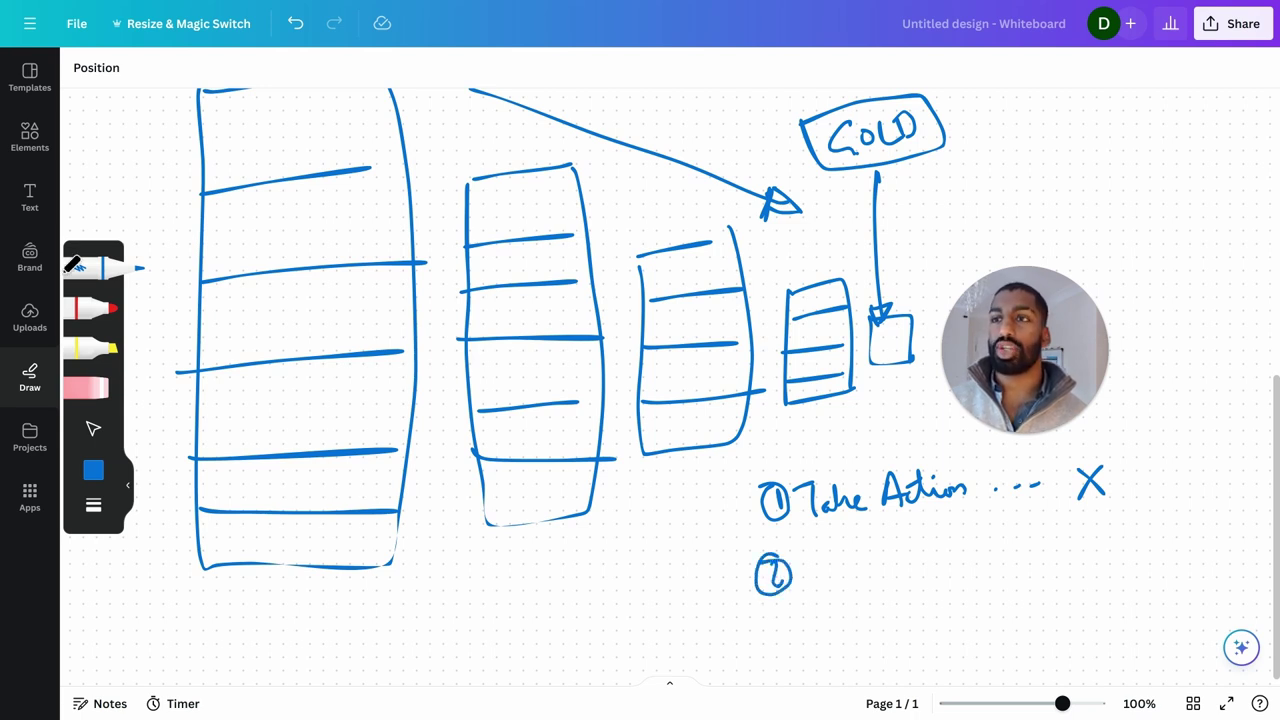
Step: Write 'Good' beside the circled 2 and erase the unwanted word 'Quote'
{"action": "mouse_move", "coordinate": [823, 566]}
{"action": "left_mouse_down"}
{"action": "mouse_move", "coordinate": [834, 584]}
{"action": "mouse_move", "coordinate": [866, 572]}
{"action": "mouse_move", "coordinate": [922, 590]}
{"action": "mouse_move", "coordinate": [971, 566]}
{"action": "left_mouse_up"}
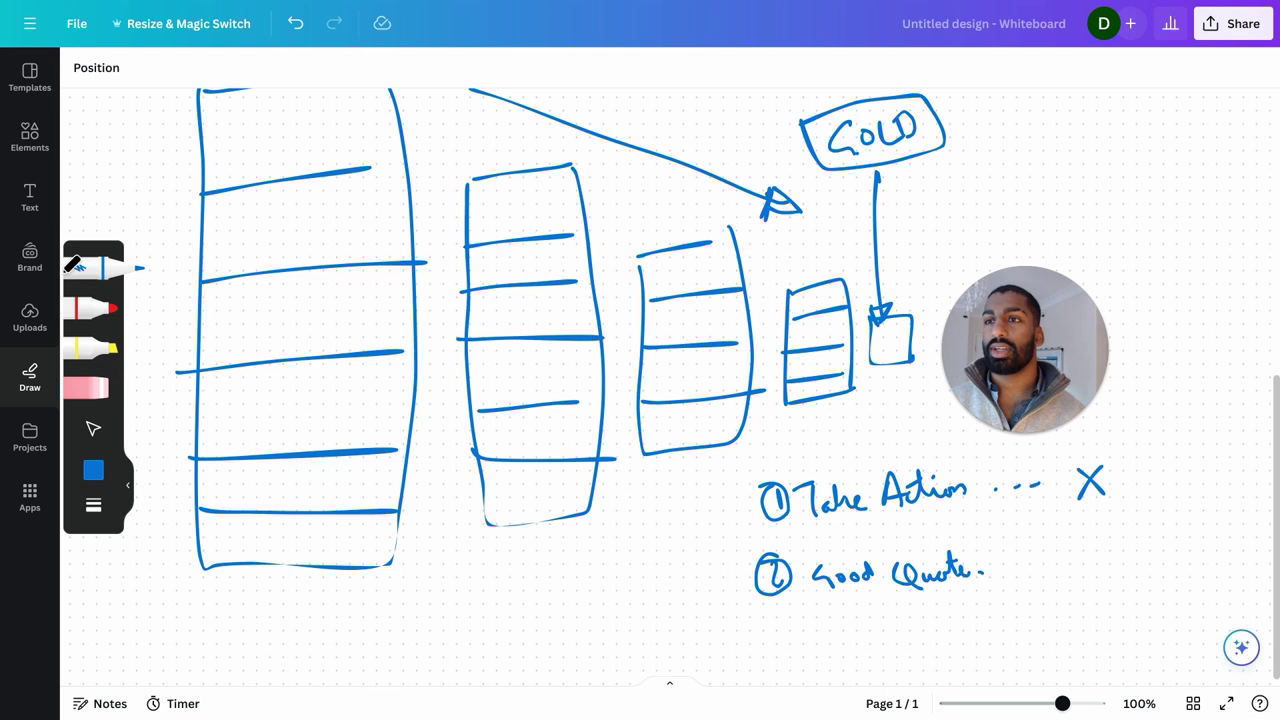
{"action": "left_click", "coordinate": [85, 387]}
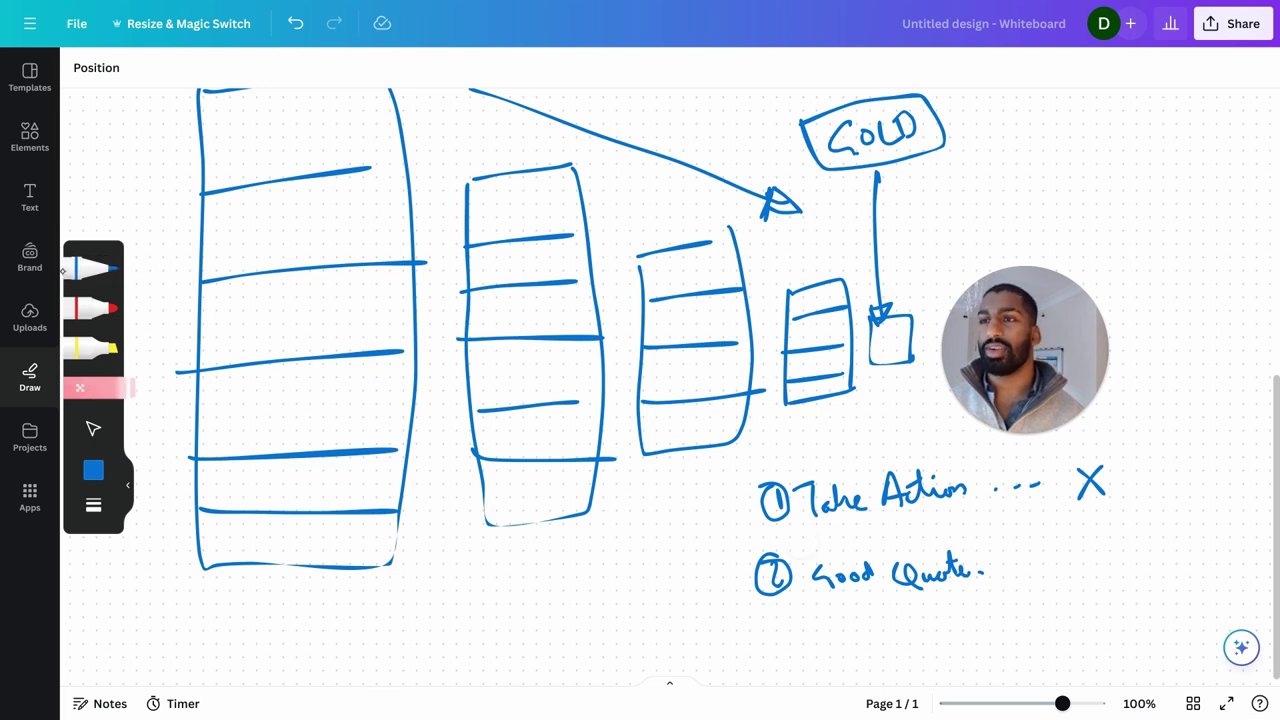
{"action": "left_click_drag", "start_coordinate": [898, 580], "coordinate": [984, 572]}
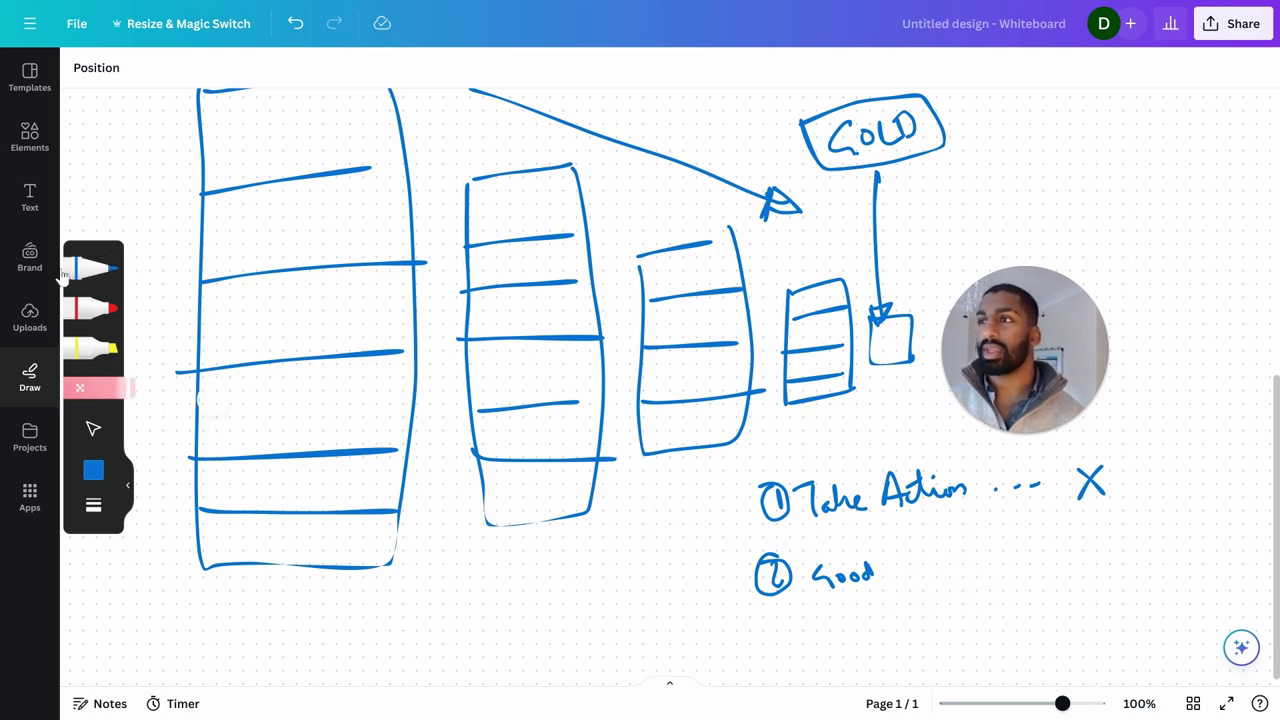
{"action": "left_click", "coordinate": [88, 268]}
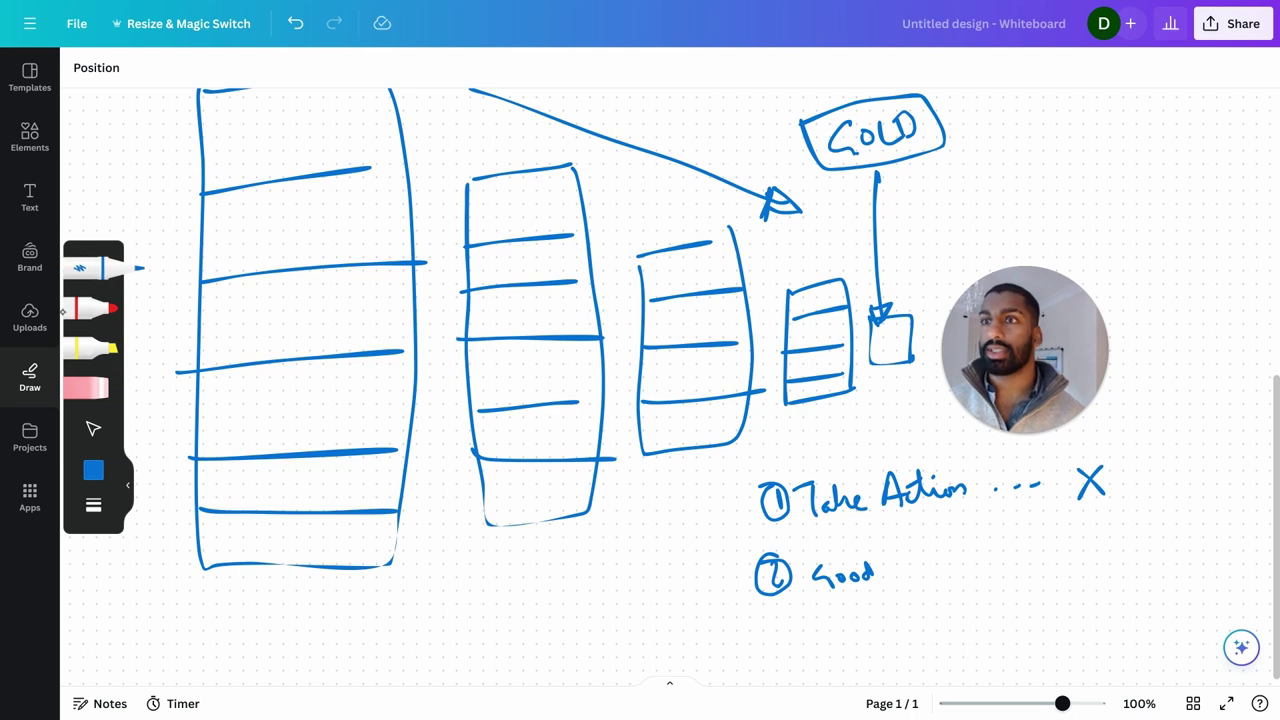
Step: Handwrite 'Shit Sticks' after 'Good' in blue
{"action": "mouse_move", "coordinate": [915, 550]}
{"action": "left_mouse_down"}
{"action": "mouse_move", "coordinate": [905, 582]}
{"action": "mouse_move", "coordinate": [941, 574]}
{"action": "left_mouse_up"}
{"action": "mouse_move", "coordinate": [946, 549]}
{"action": "left_mouse_down"}
{"action": "mouse_move", "coordinate": [950, 574]}
{"action": "mouse_move", "coordinate": [974, 576]}
{"action": "left_mouse_up"}
{"action": "mouse_move", "coordinate": [990, 552]}
{"action": "left_mouse_down"}
{"action": "mouse_move", "coordinate": [994, 578]}
{"action": "mouse_move", "coordinate": [1042, 564]}
{"action": "left_mouse_up"}
{"action": "left_click_drag", "start_coordinate": [974, 566], "coordinate": [996, 564]}
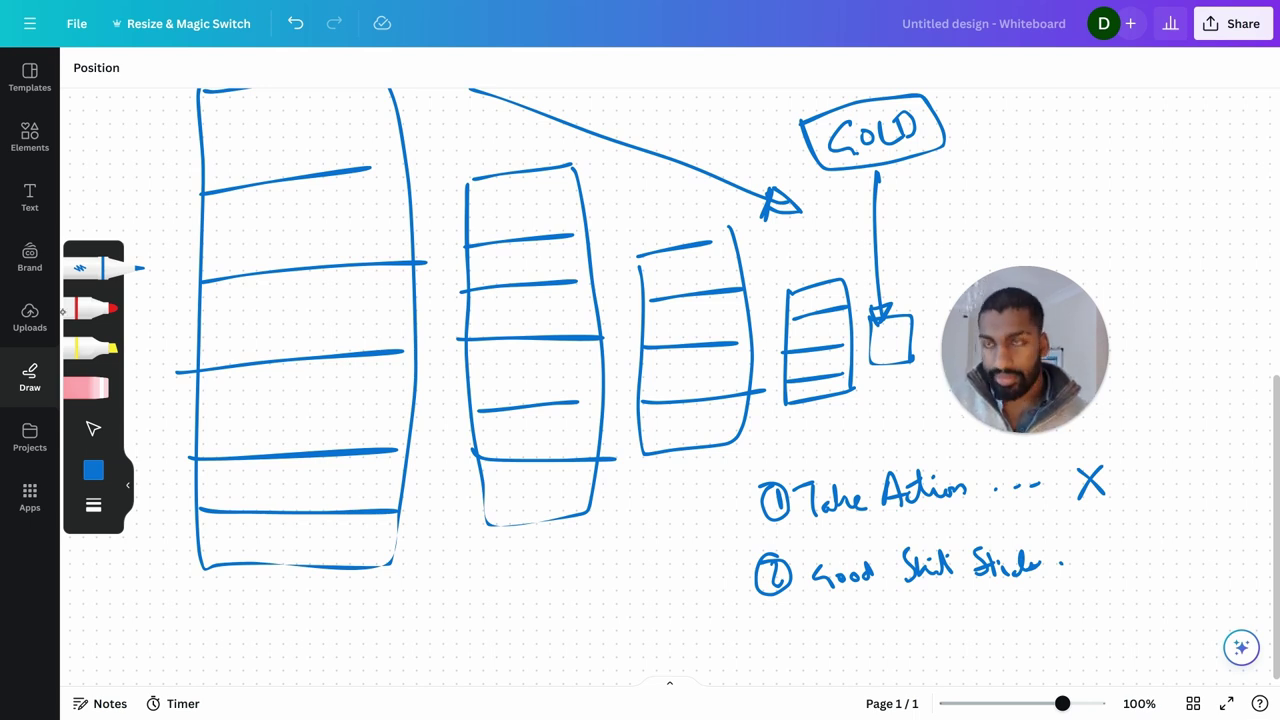
Step: Draw a blue line under '② Good Shit Sticks'
{"action": "left_click_drag", "start_coordinate": [814, 627], "coordinate": [1056, 606]}
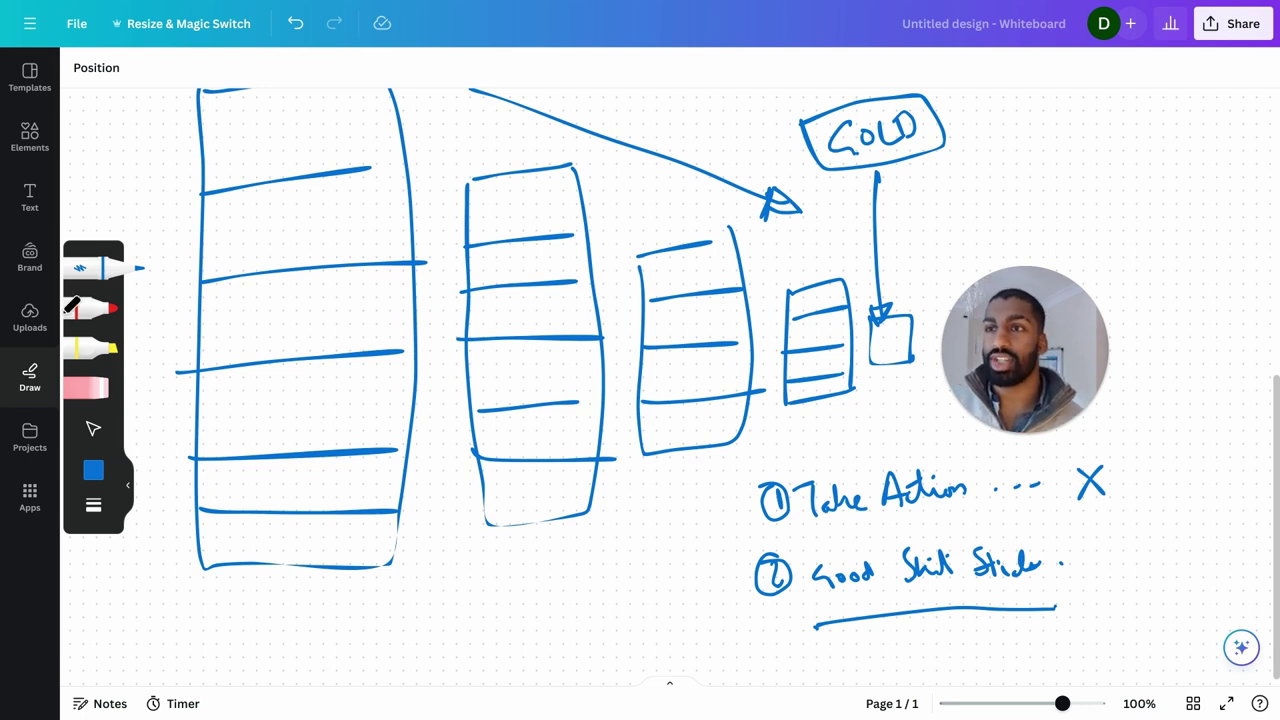
Step: Draw a blue line under '① Take Action …'
{"action": "left_click_drag", "start_coordinate": [804, 533], "coordinate": [1020, 520]}
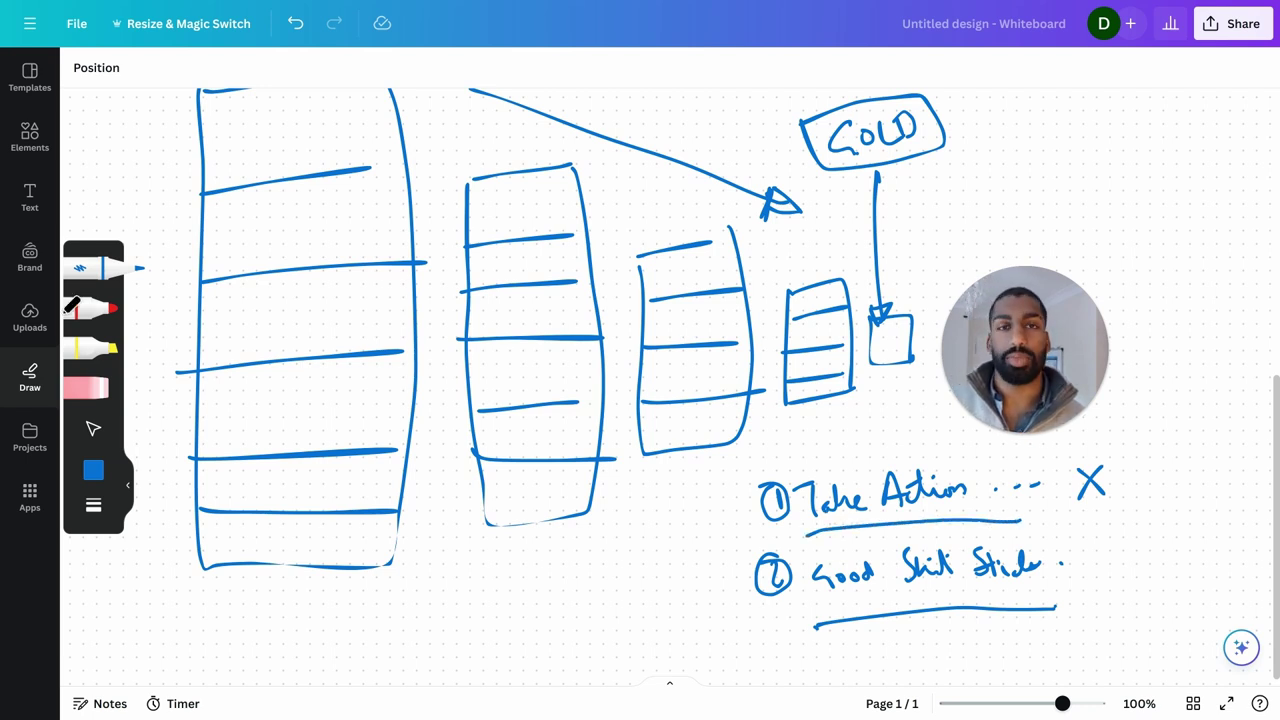